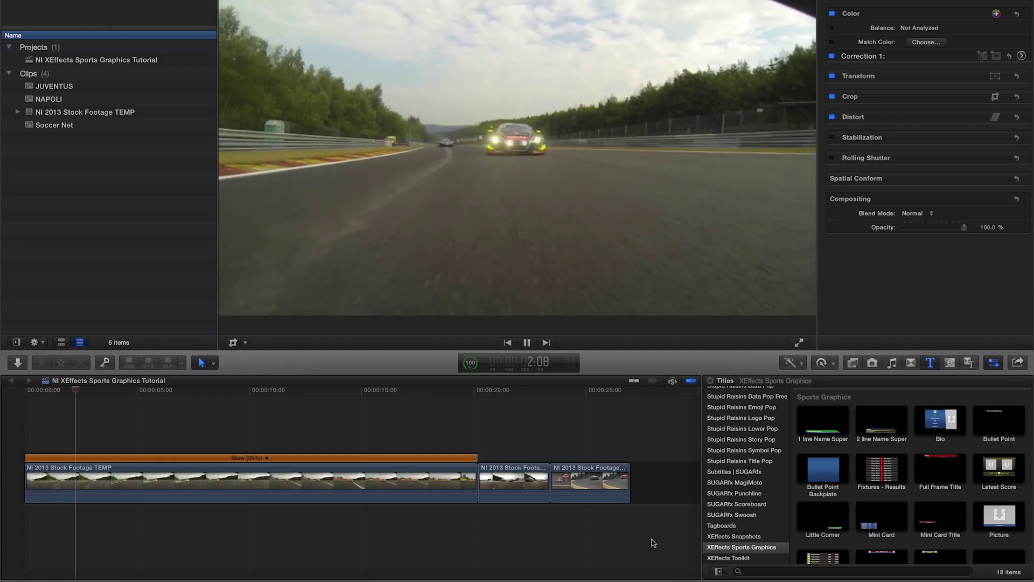
# Look through the XEffects Sports Graphics transitions, generators and titles
pyautogui.press('space')
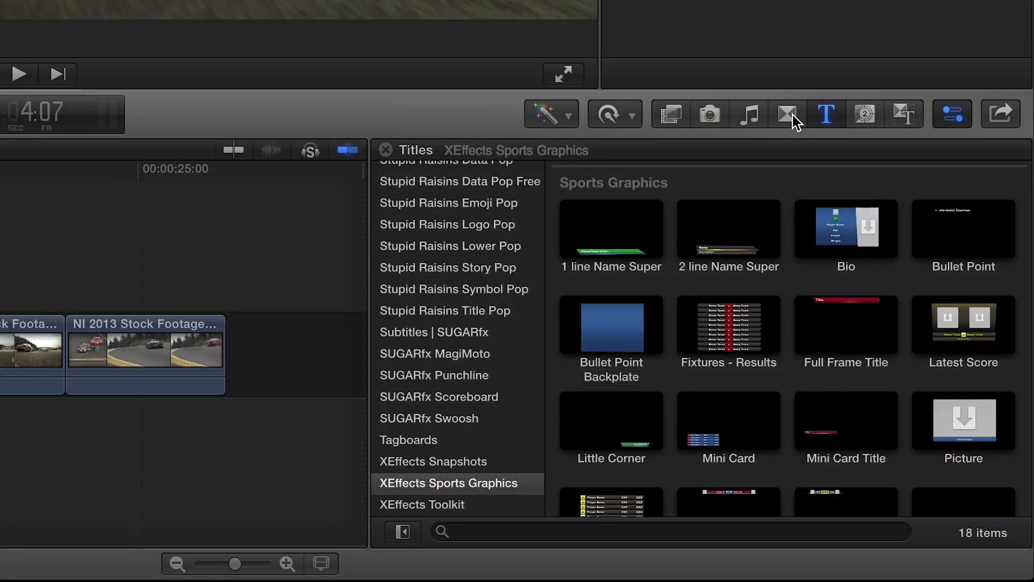
pyautogui.click(911, 364)
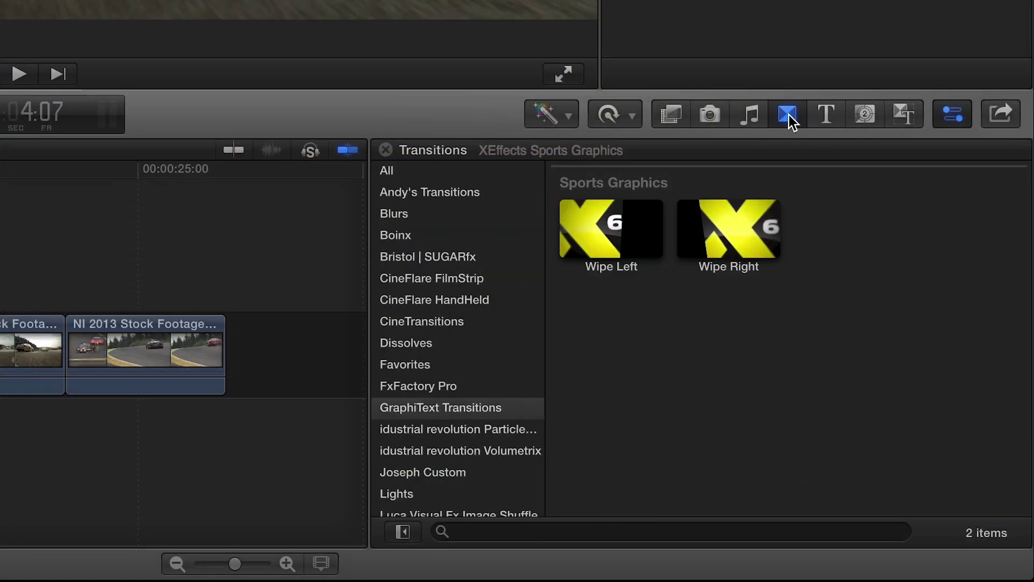
pyautogui.click(867, 115)
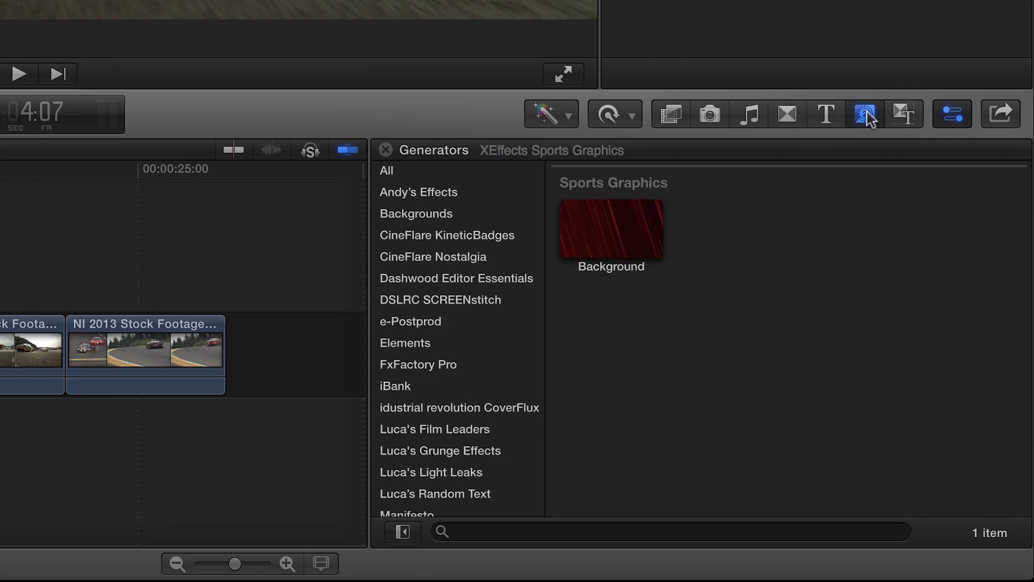
pyautogui.click(826, 114)
pyautogui.scroll(-4, 943, 346)
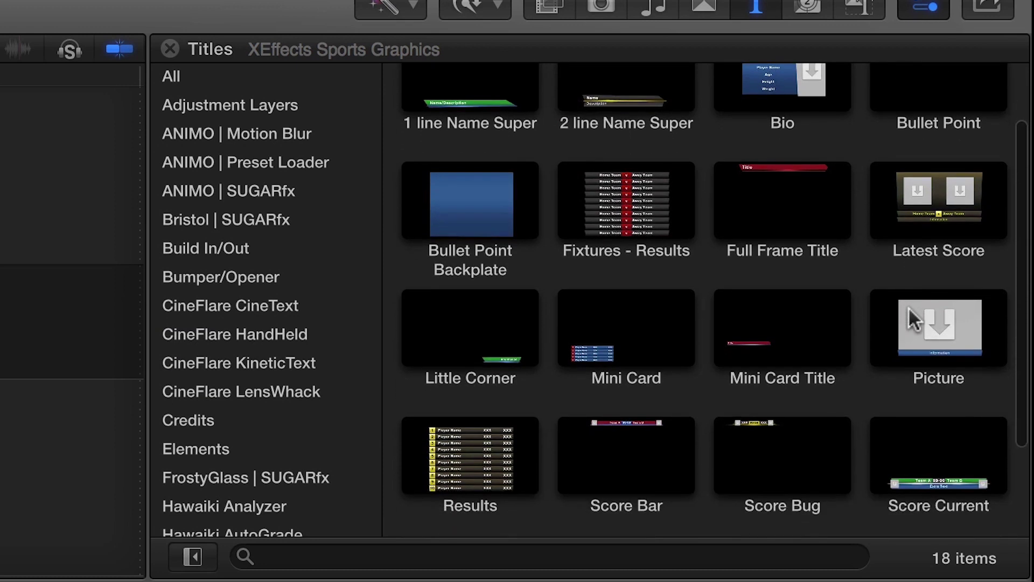
pyautogui.scroll(-3, 909, 310)
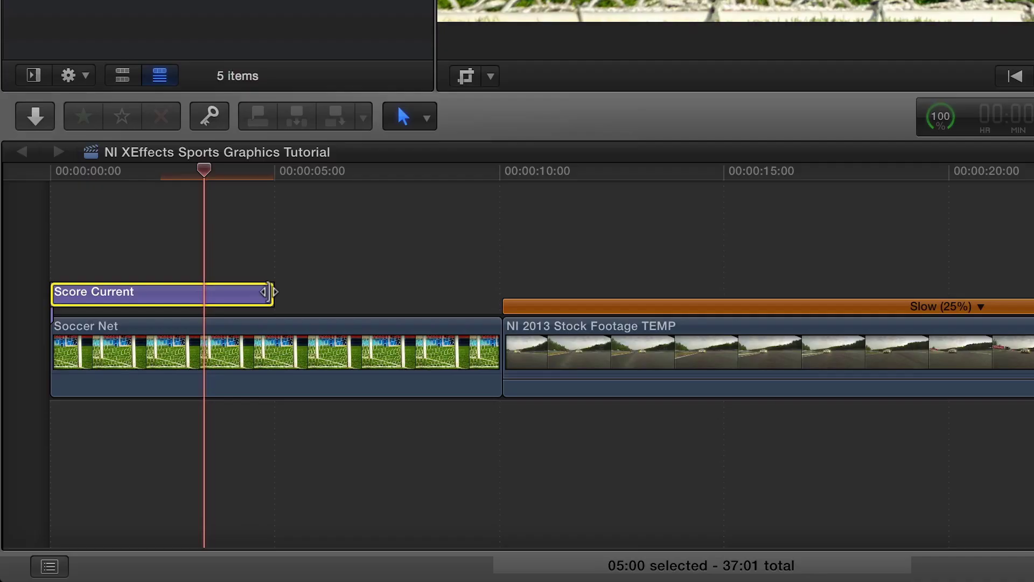
# Extend the Score Current title to the end of the Soccer Net clip and try out its vertical position
pyautogui.moveTo(136, 450); pyautogui.dragTo(240, 449)
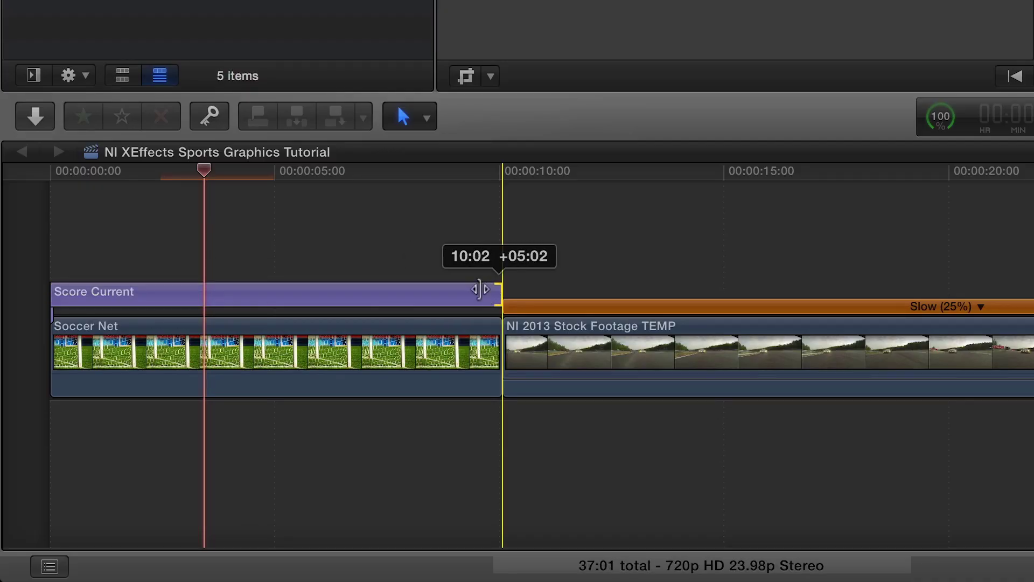
pyautogui.moveTo(479, 289); pyautogui.dragTo(480, 289)
pyautogui.moveTo(240, 172); pyautogui.dragTo(254, 168)
pyautogui.moveTo(254, 169); pyautogui.dragTo(286, 170)
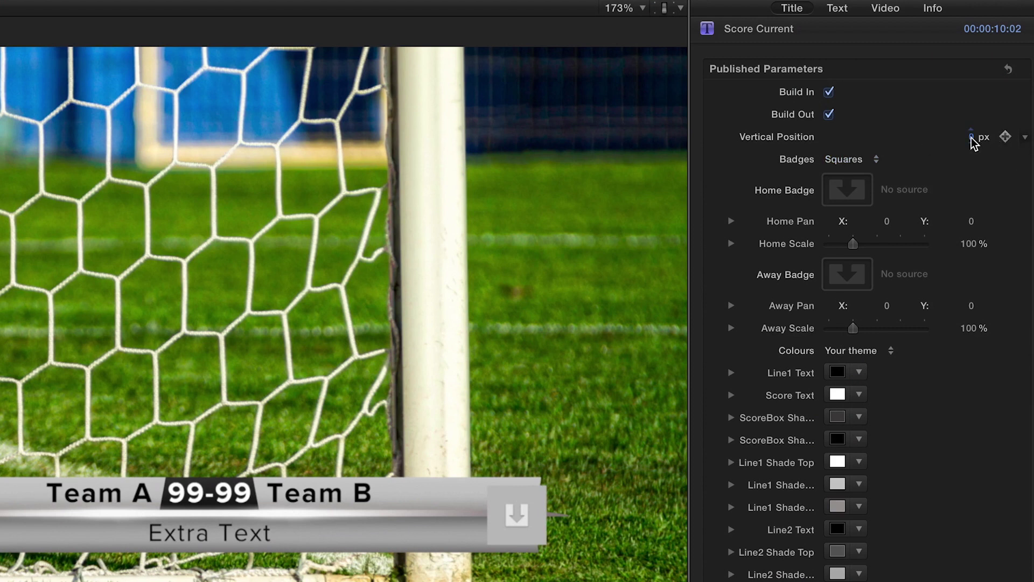
pyautogui.moveTo(967, 136)
pyautogui.mouseDown()
pyautogui.moveTo(964, 114)
pyautogui.moveTo(962, 137)
pyautogui.mouseUp()
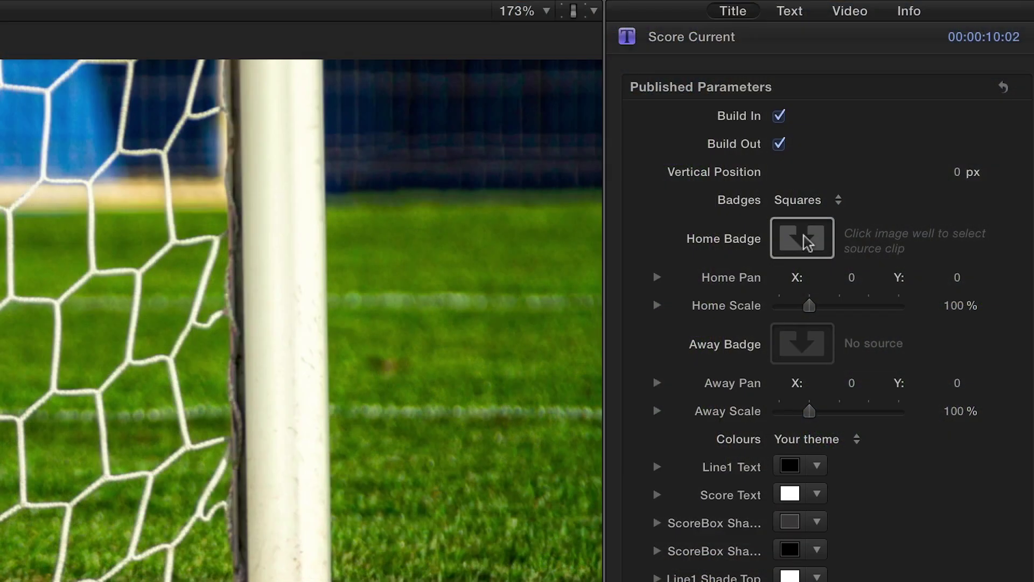
# Assign JUVENTUS as the score title's home badge and NAPOLI as its away badge, using the Black / White colours
pyautogui.click(808, 237)
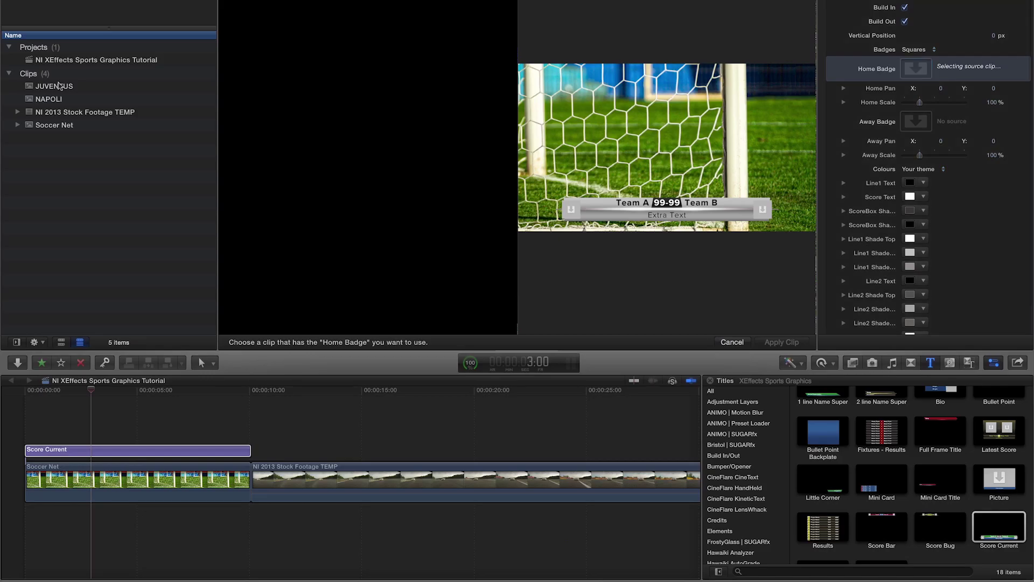
pyautogui.click(59, 86)
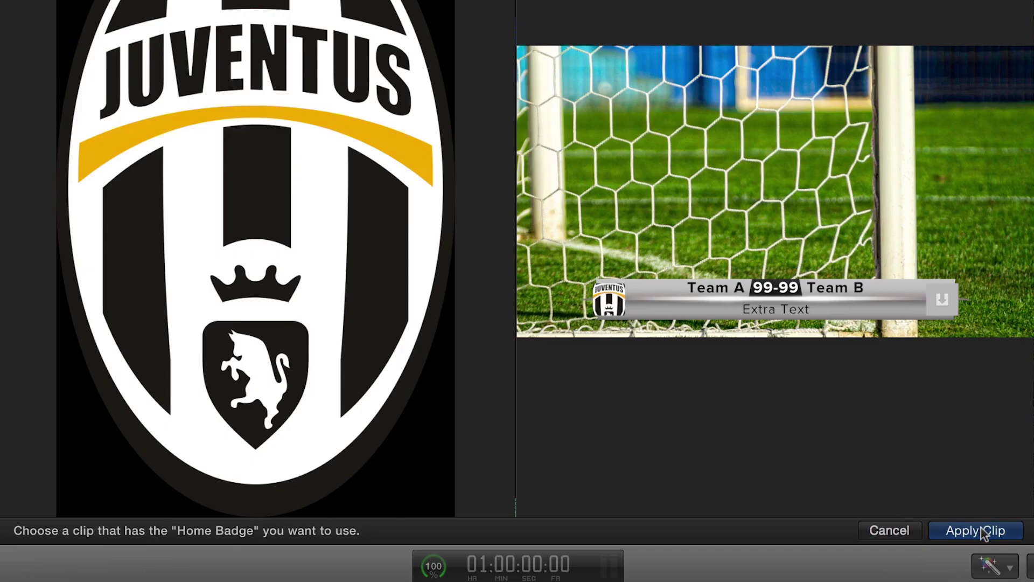
pyautogui.click(792, 342)
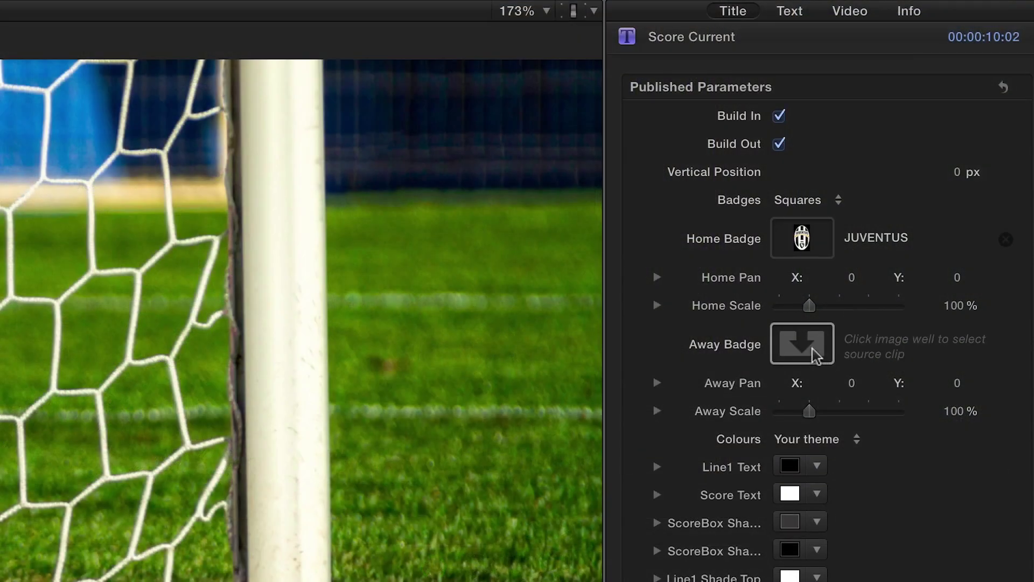
pyautogui.click(803, 343)
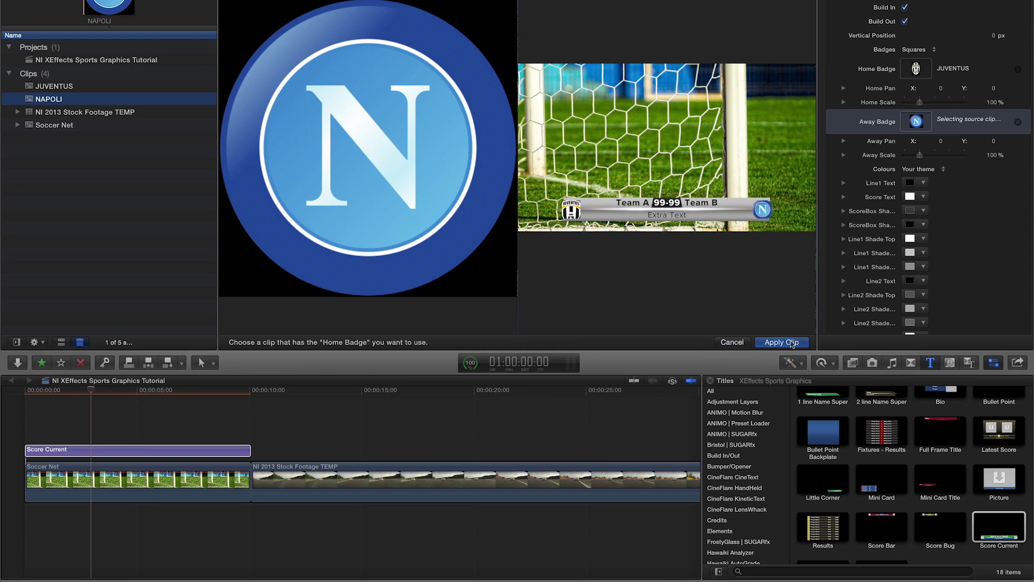
pyautogui.click(782, 343)
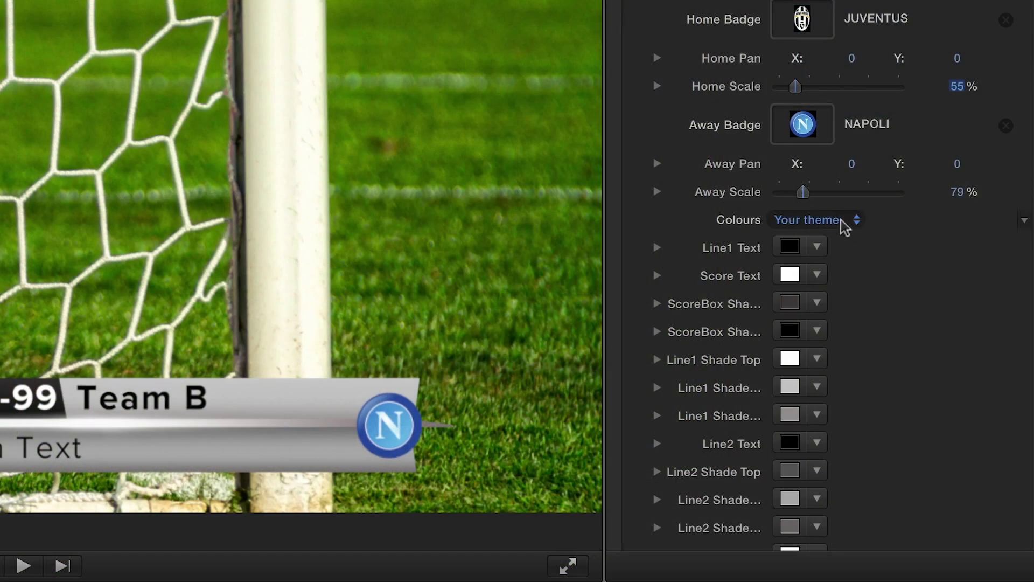
pyautogui.click(845, 226)
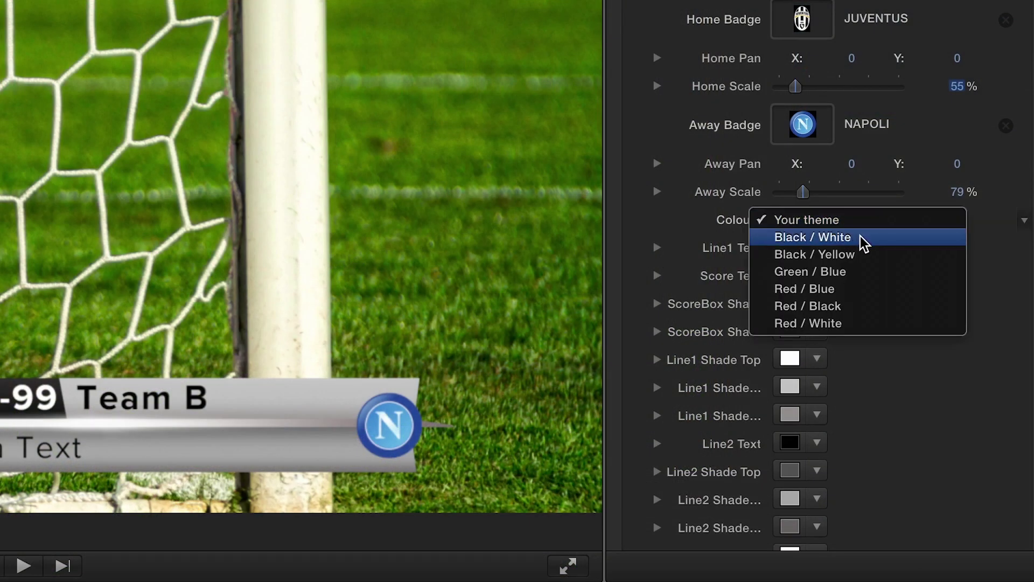
pyautogui.click(861, 237)
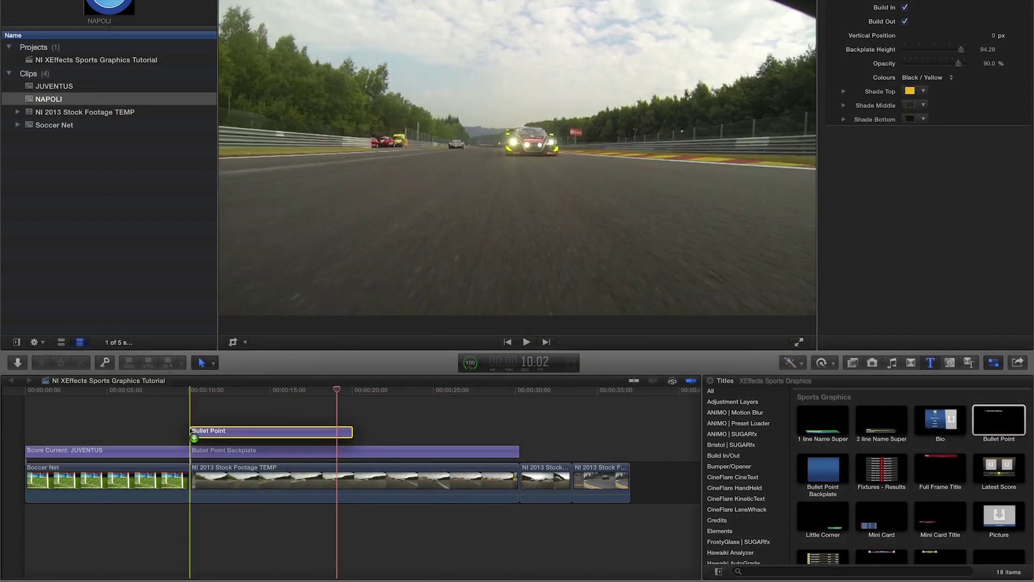
# Add a Bullet Point title above the backplate at 10:02, with Triangle bullets and Black / Yellow colours
pyautogui.click(193, 435)
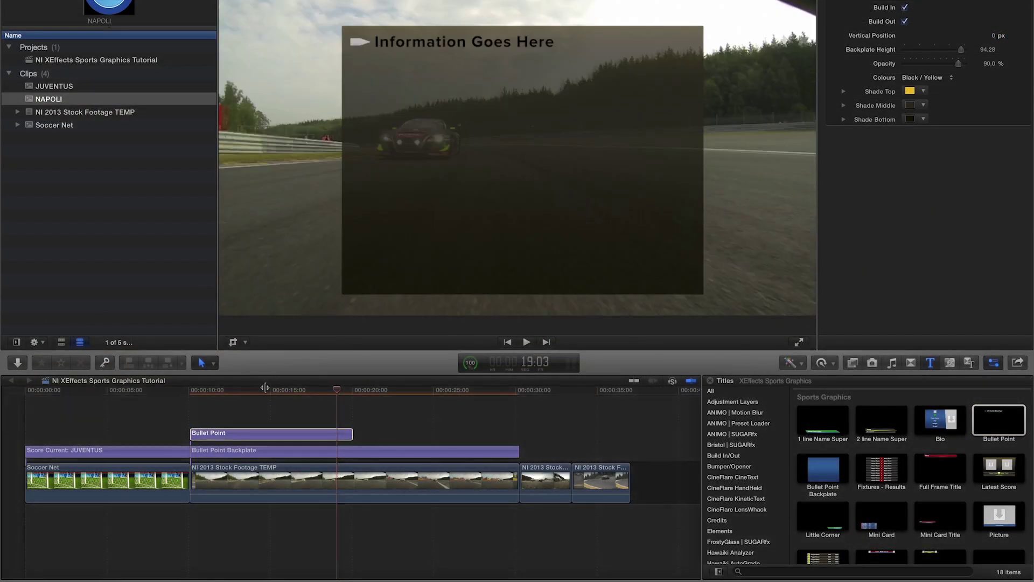
pyautogui.click(274, 389)
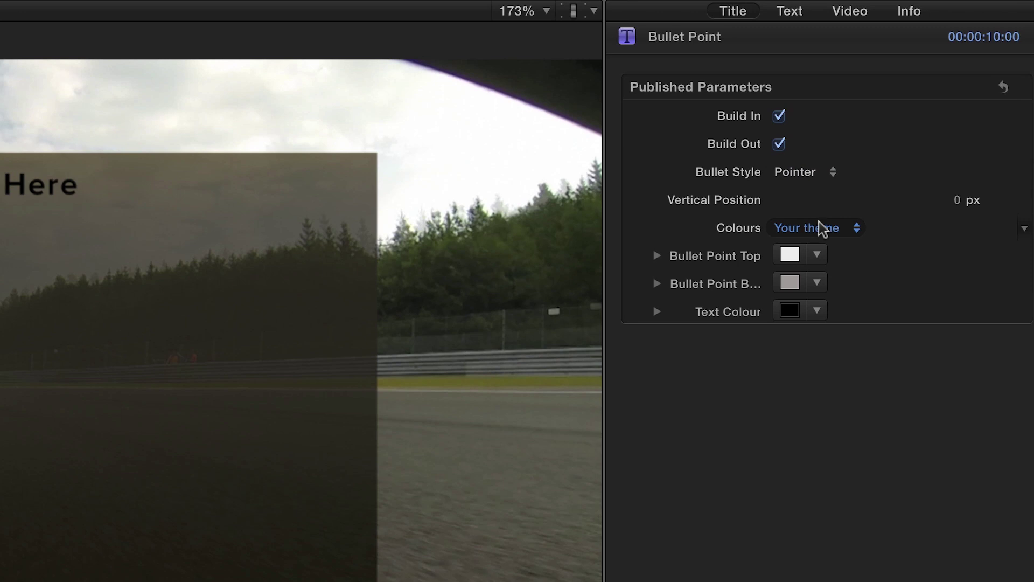
pyautogui.click(821, 228)
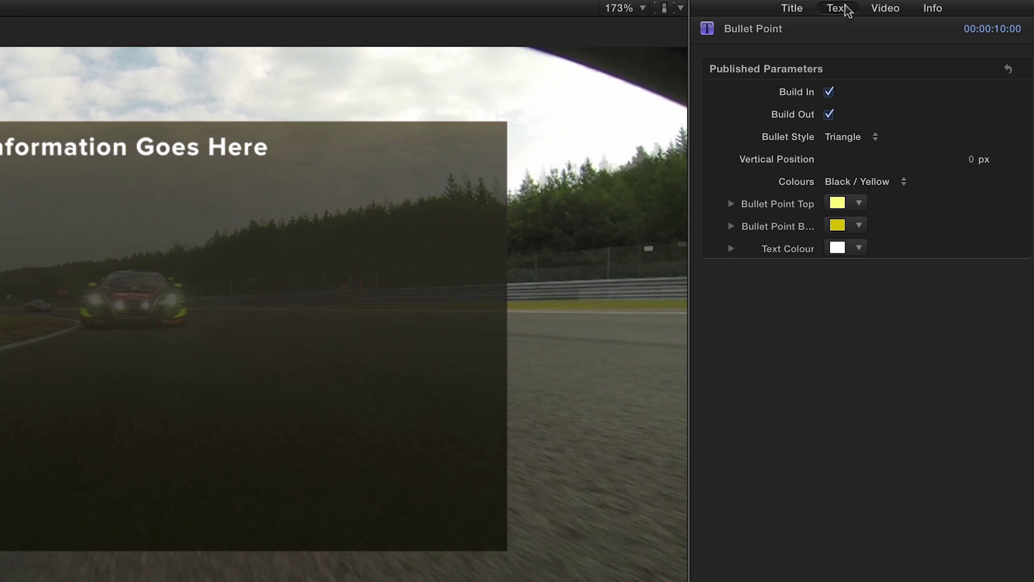
pyautogui.click(842, 8)
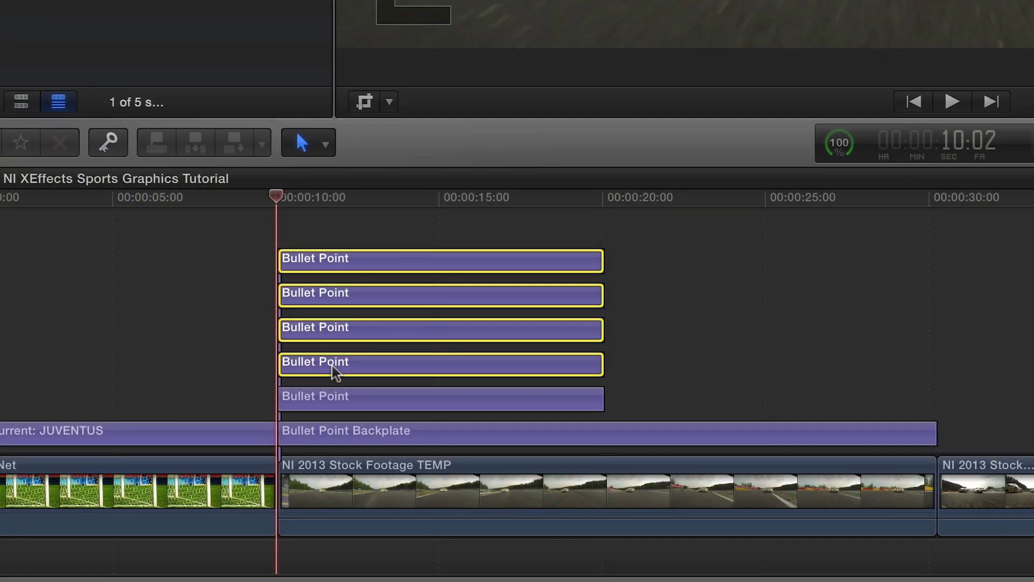
# Stagger the stacked Bullet Point titles 12 frames apart and duplicate all five directly after the first set
pyautogui.write('2')
pyautogui.press('Return')
pyautogui.keyDown('super'); pyautogui.click(334, 372); pyautogui.keyUp('super')
pyautogui.write('+12')
pyautogui.press('Return')
pyautogui.keyDown('super'); pyautogui.click(359, 331); pyautogui.keyUp('super')
pyautogui.write('12')
pyautogui.press('Return')
pyautogui.keyDown('super'); pyautogui.click(383, 296); pyautogui.keyUp('super')
pyautogui.write('+12')
pyautogui.press('Return')
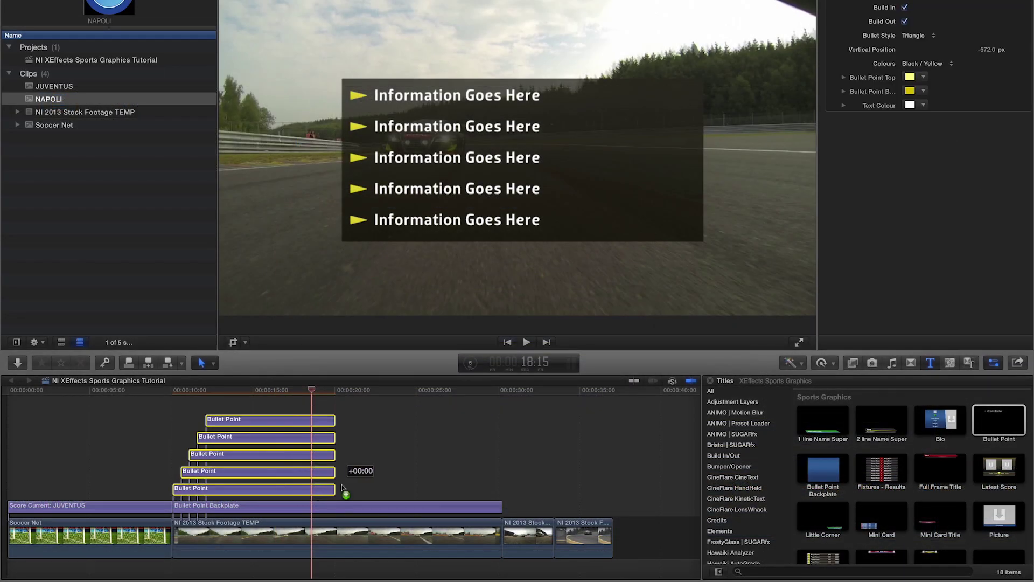
pyautogui.moveTo(351, 489); pyautogui.dragTo(445, 485)
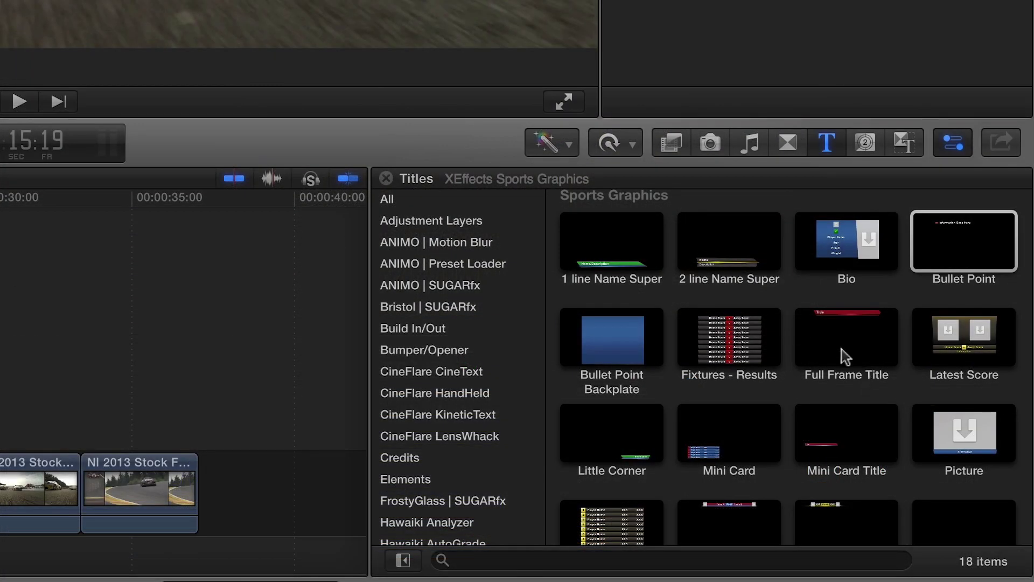
# Add a Full Frame Title above the bullet points and extend it towards the end of the backplate
pyautogui.moveTo(940, 467); pyautogui.dragTo(768, 450)
pyautogui.moveTo(474, 281); pyautogui.dragTo(334, 294)
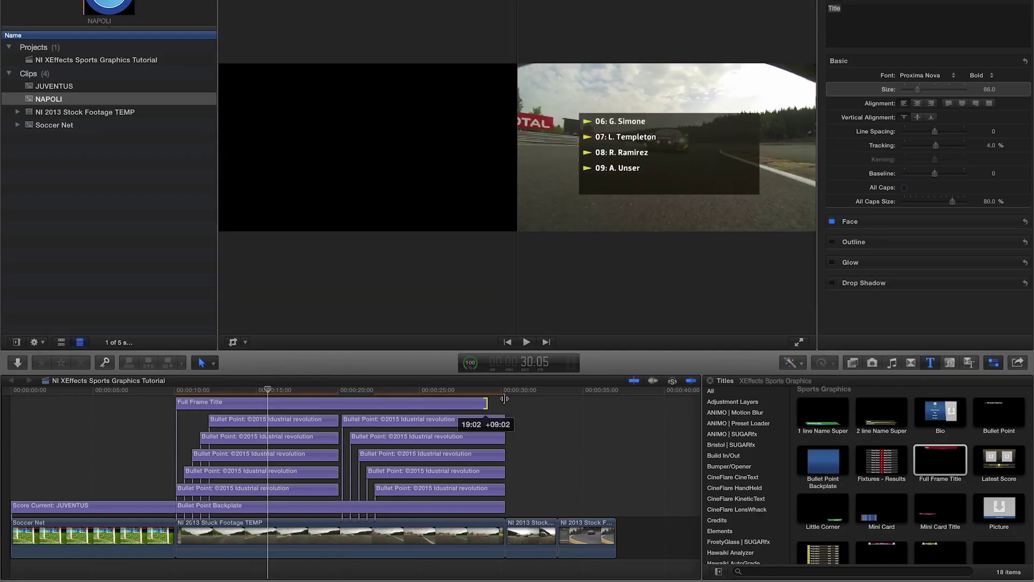
pyautogui.click(938, 103)
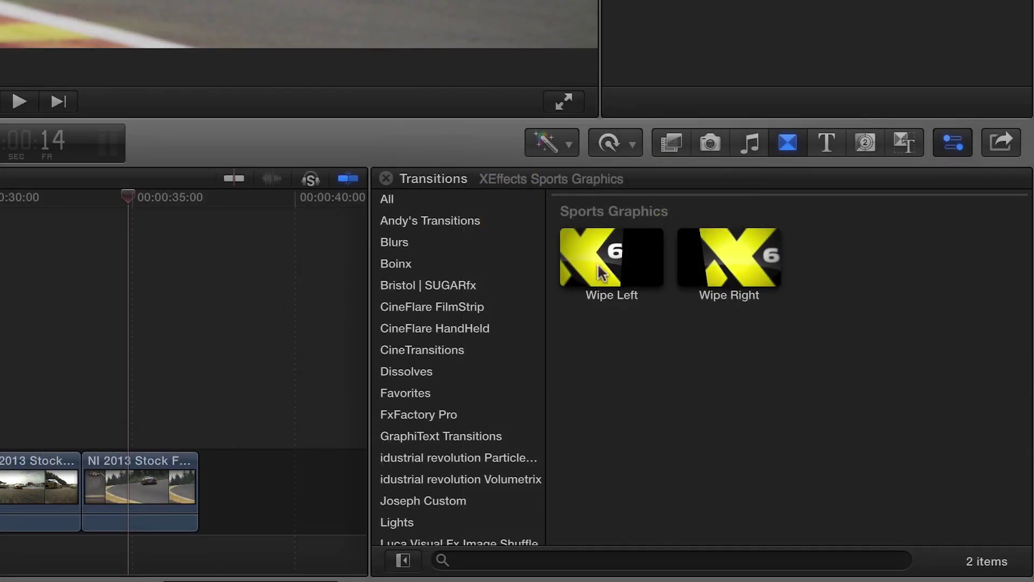
# Add a Wipe Left transition between the last two racing clips with FxFactory_5.psd as its logo
pyautogui.moveTo(533, 216); pyautogui.dragTo(0, 527)
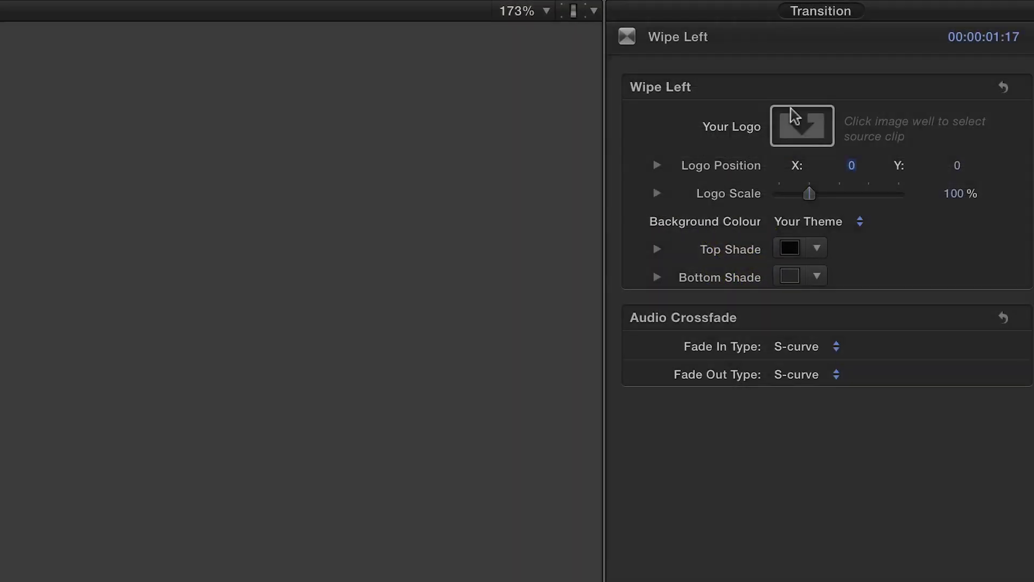
pyautogui.click(795, 116)
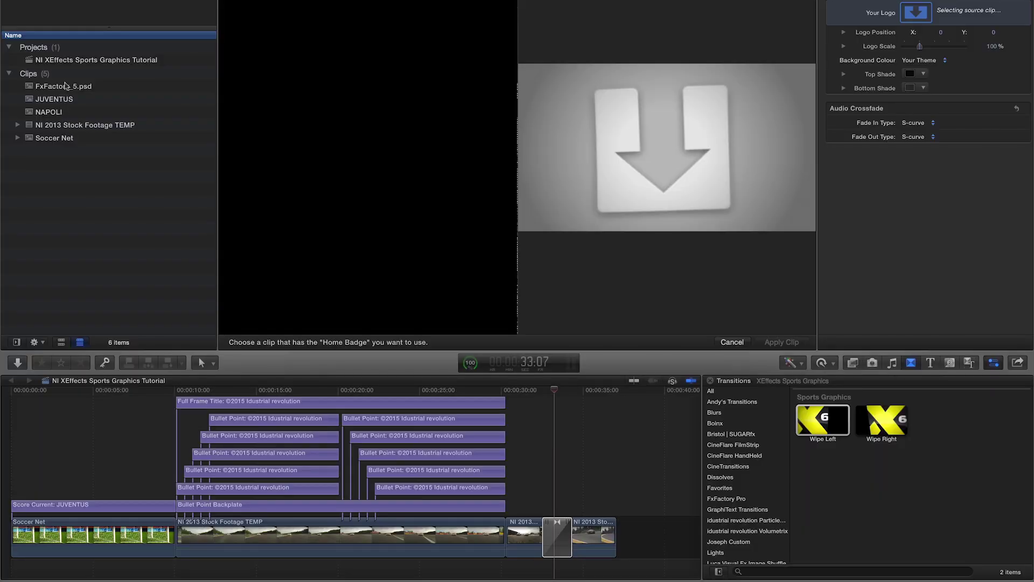
pyautogui.click(63, 86)
pyautogui.click(781, 342)
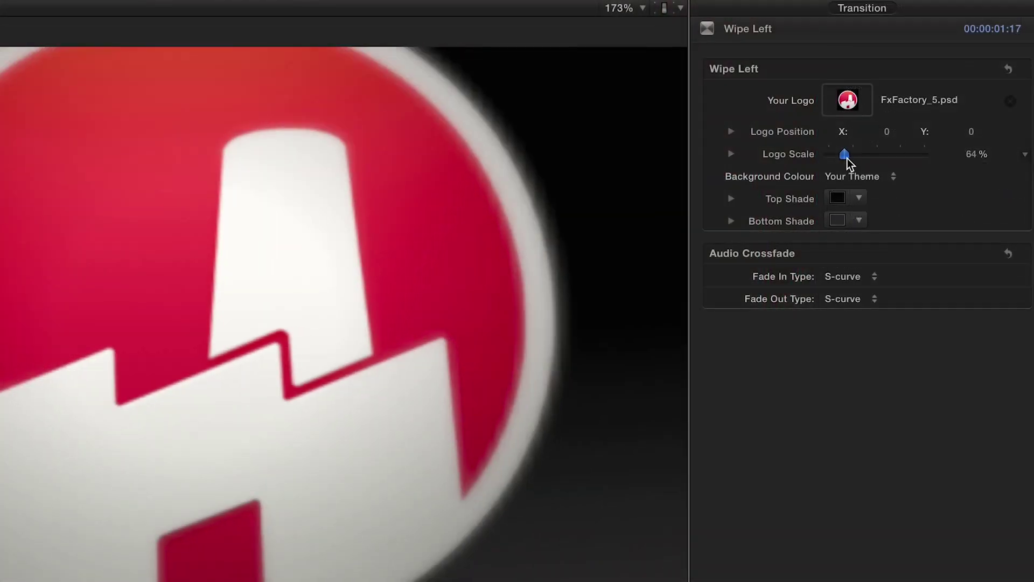
# Reduce the Wipe Left logo's scale, open its background colour choices and preview the transition
pyautogui.moveTo(847, 159); pyautogui.dragTo(840, 162)
pyautogui.click(869, 179)
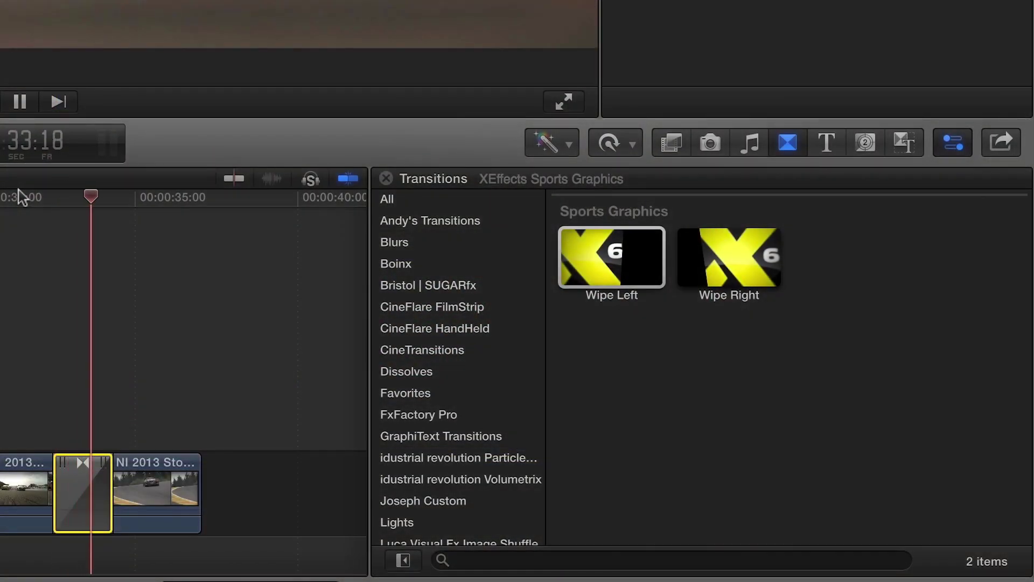
pyautogui.press('space')
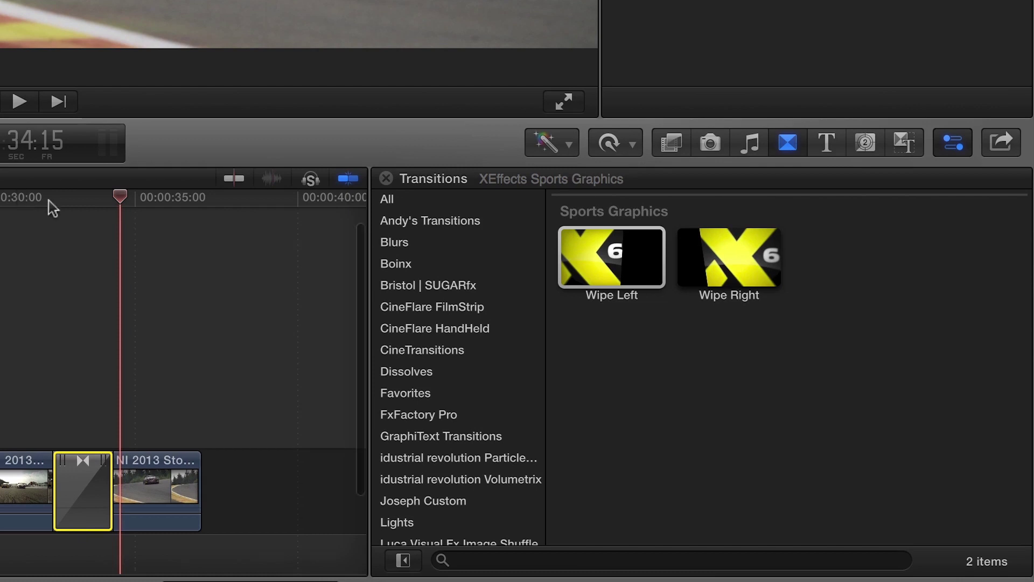
# Add the Sports Graphics Background generator after the last racing clip in the timeline
pyautogui.click(862, 141)
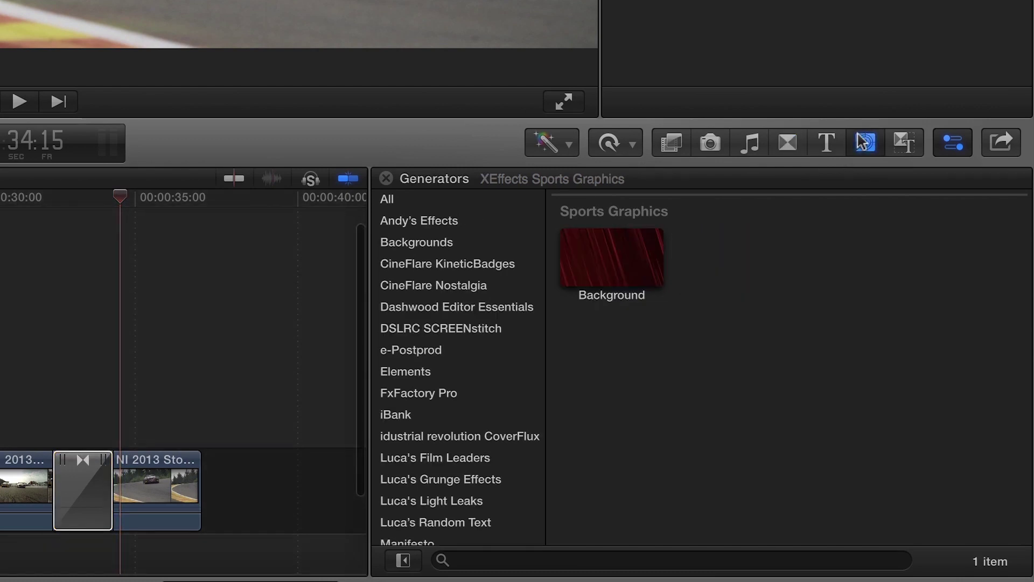
pyautogui.moveTo(221, 499); pyautogui.dragTo(220, 497)
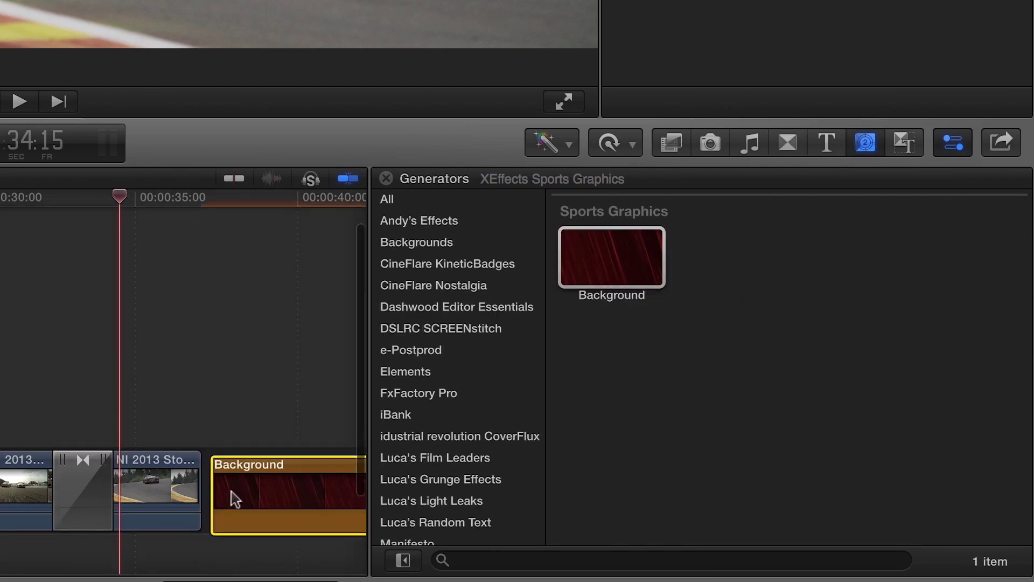